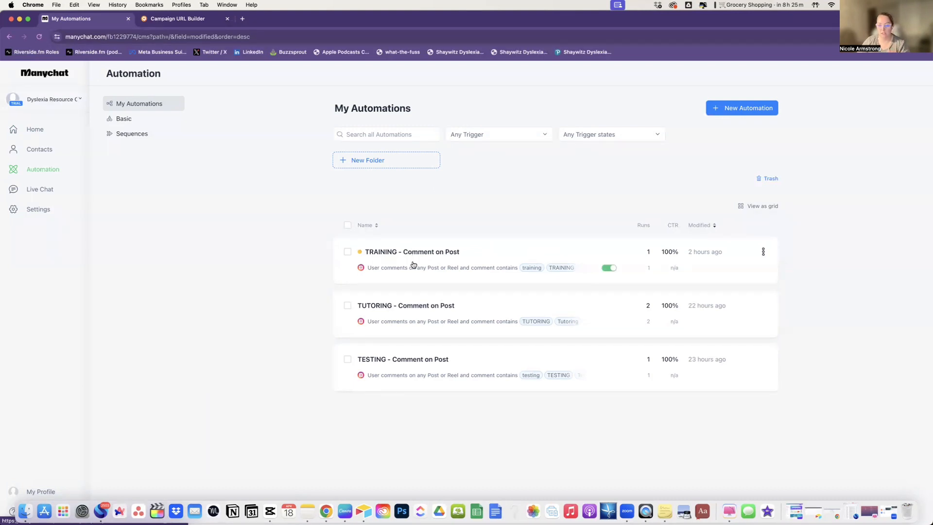
Step: Open the TESTING - Comment on Post automation, examine its DM reply buttons and tag actions, and return to the automations list
left_click(402, 358)
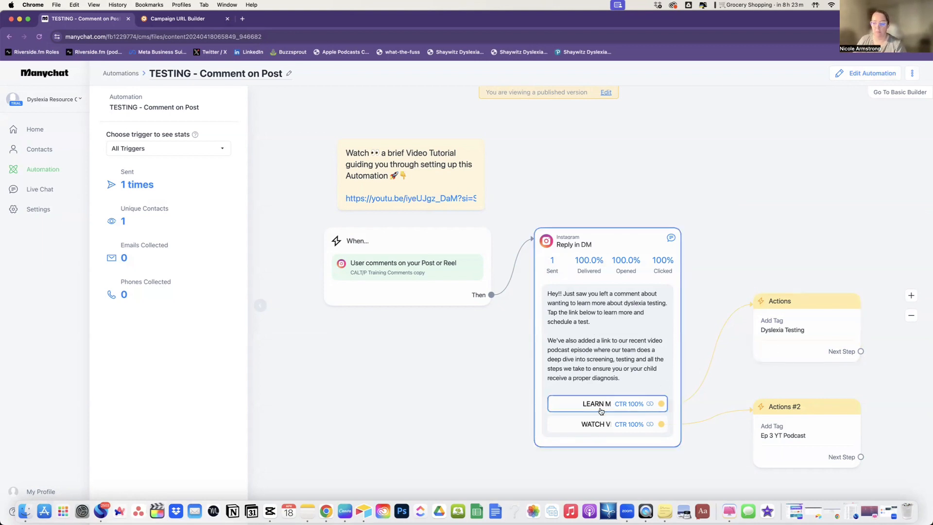
mouse_move(602, 407)
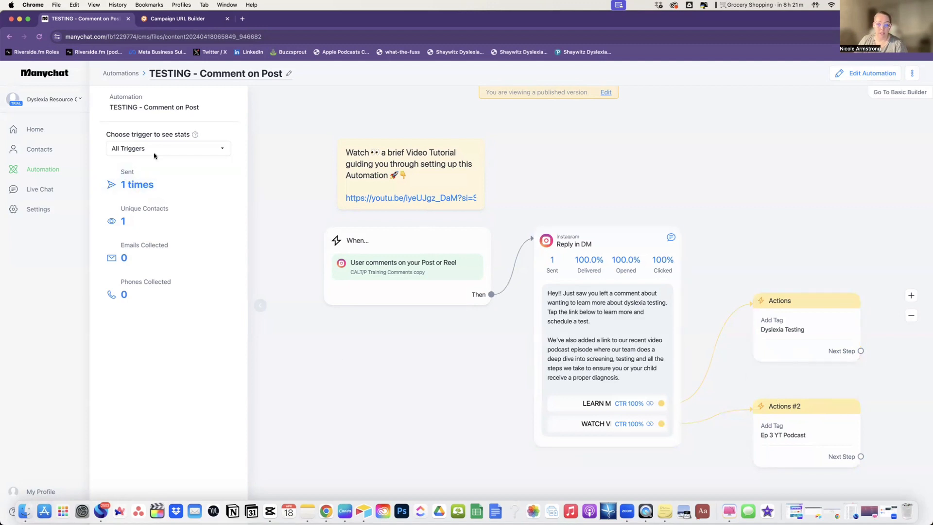
left_click(44, 169)
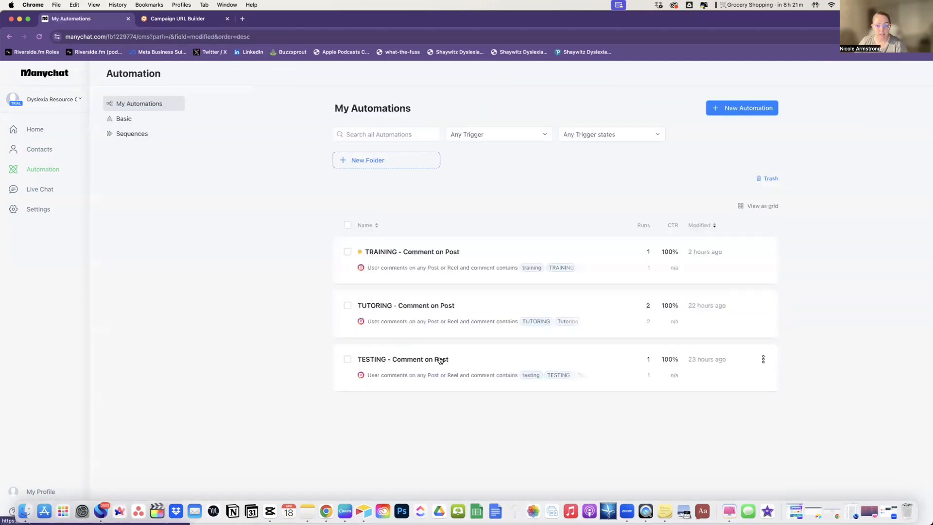
Step: Open the TUTORING - Comment on Post automation and examine its comment trigger settings and Reply in DM message and statistics
left_click(483, 305)
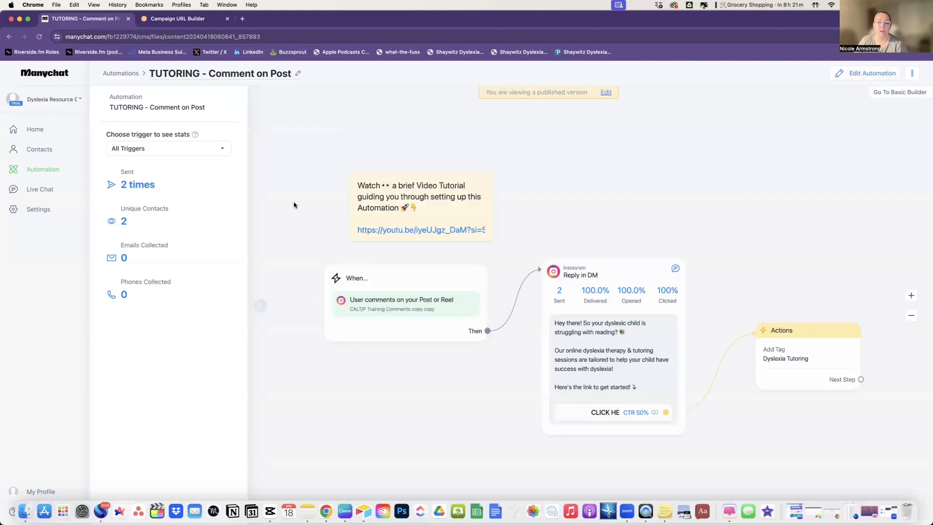
left_click(400, 273)
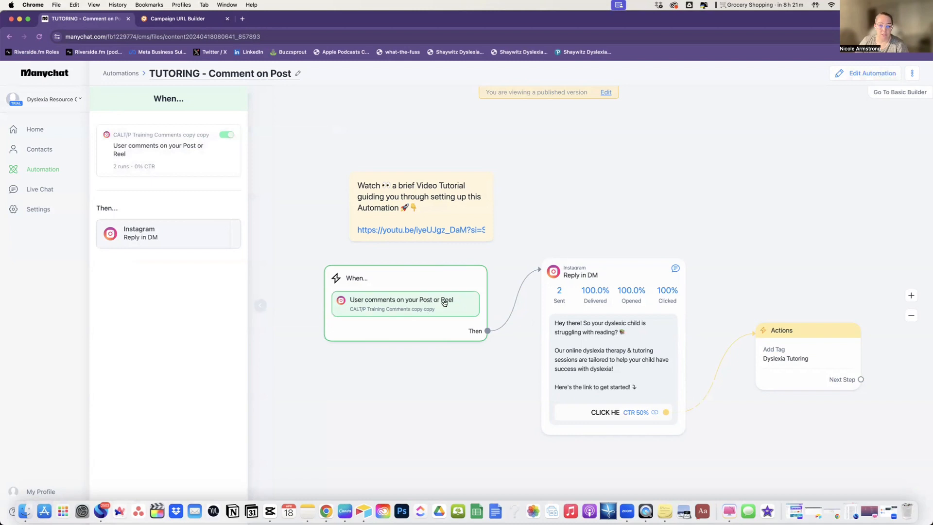
left_click(173, 134)
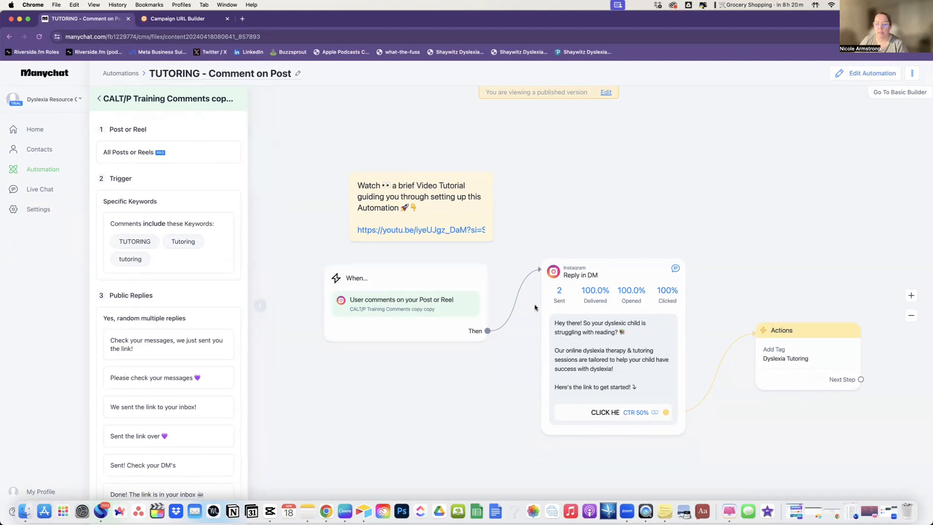
left_click(647, 272)
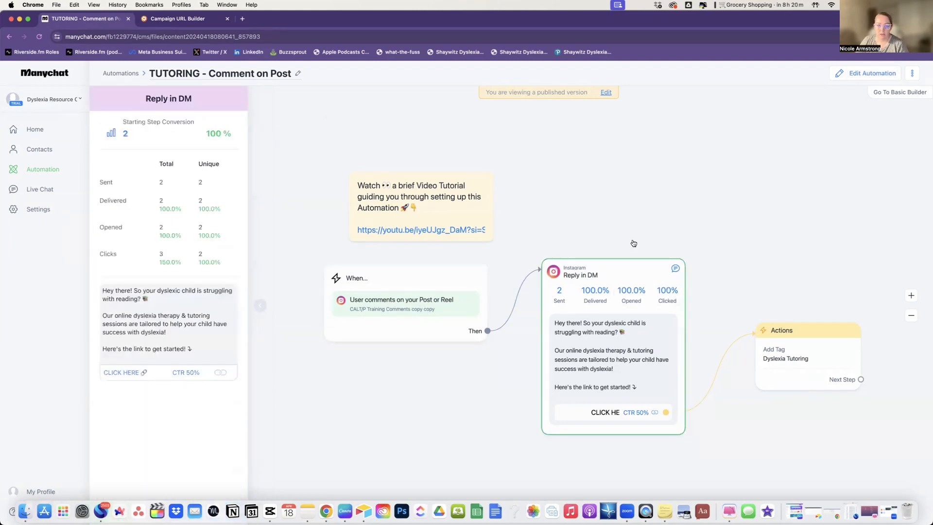
left_click_drag(102, 290, 150, 298)
left_click(218, 299)
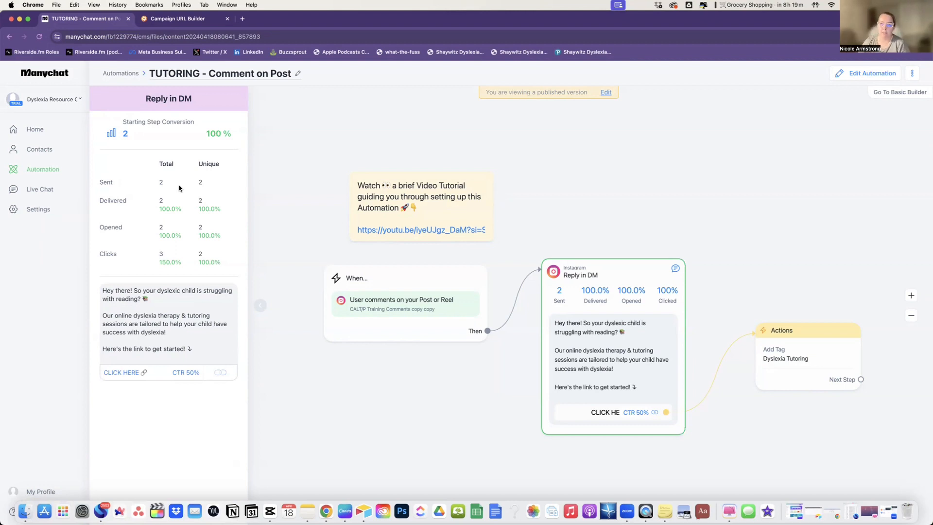
left_click(654, 223)
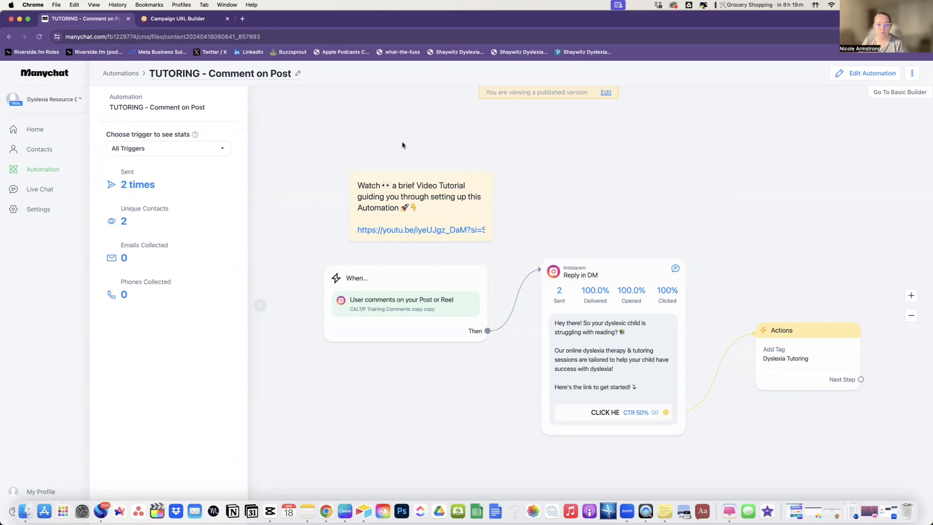
Step: Create a new automation from the recommended template "Convert your Instagram Comments into Sales"
left_click(53, 171)
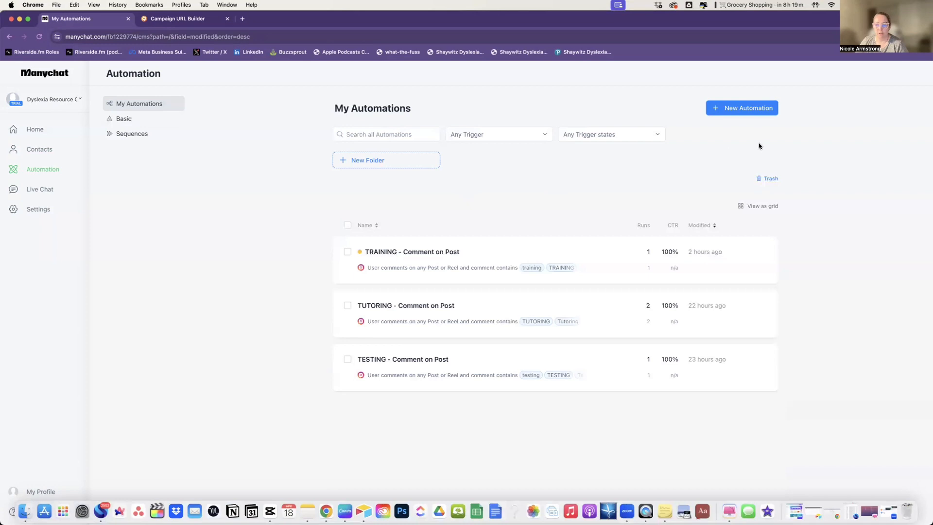
left_click(740, 113)
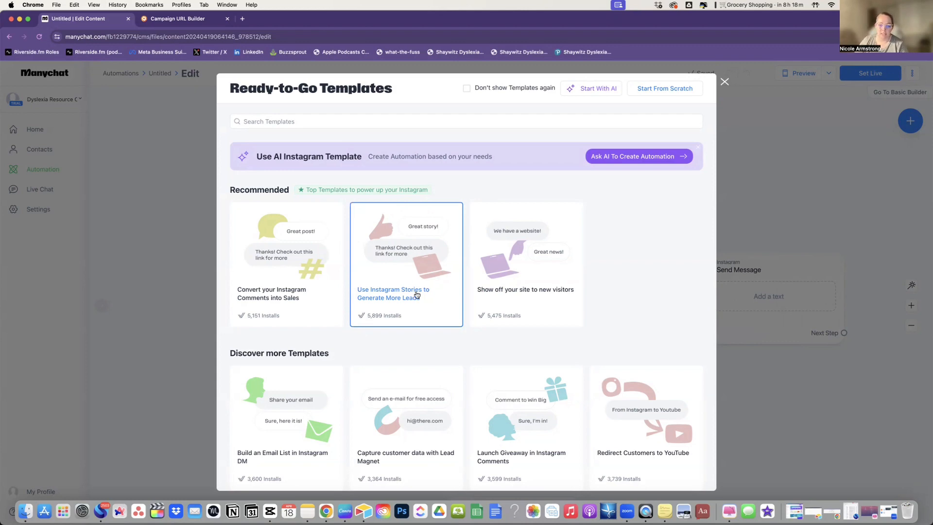
scroll(388, 425, "down", 2)
scroll(389, 425, "down", 9)
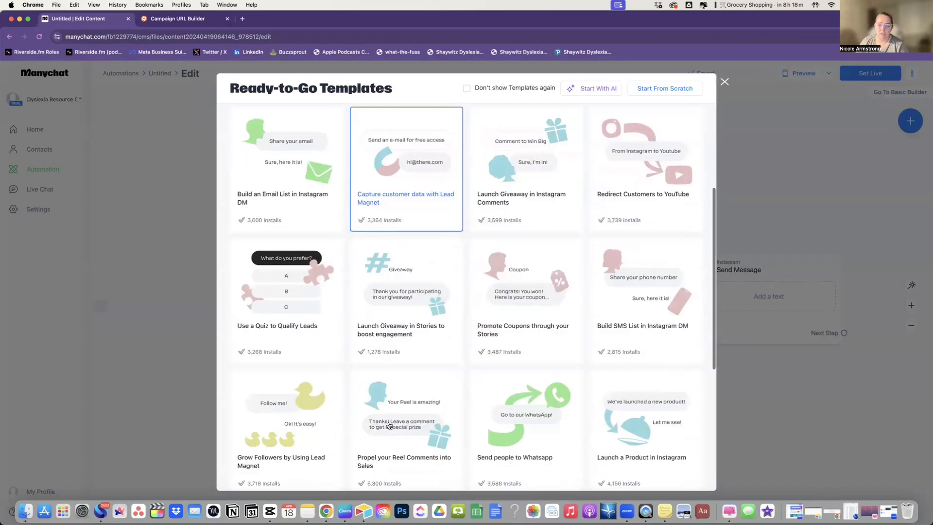
scroll(389, 426, "up", 7)
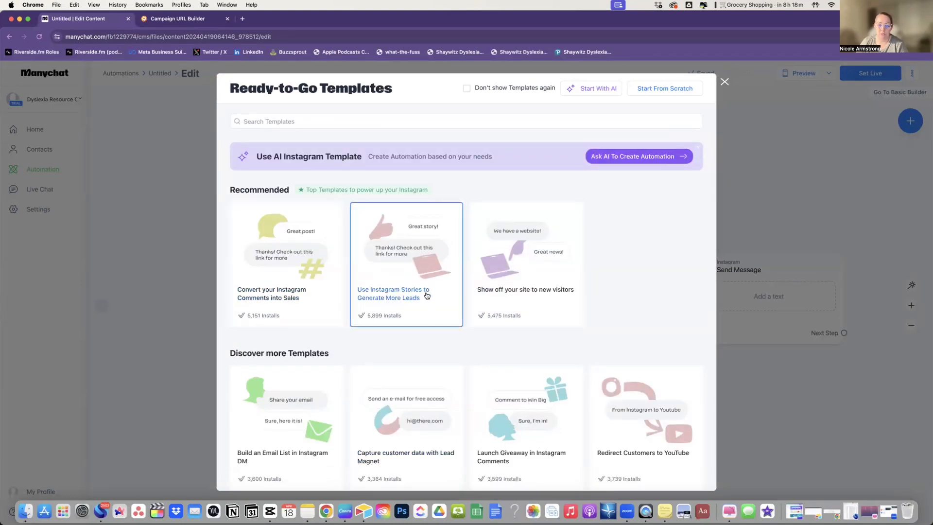
left_click(321, 312)
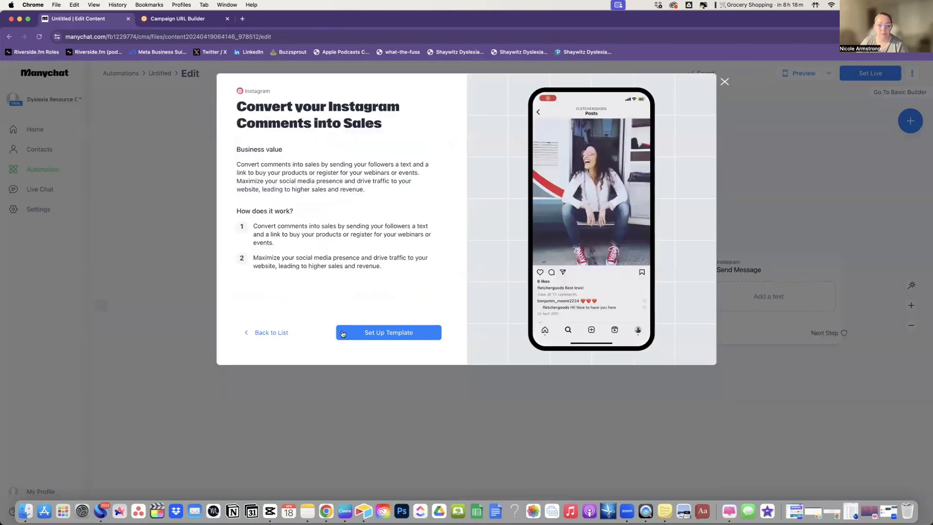
left_click(384, 332)
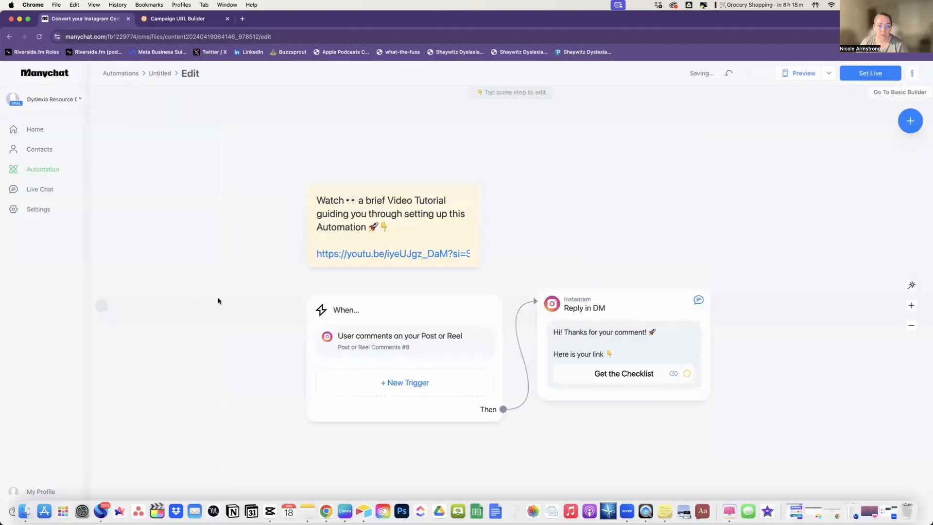
Step: Open the post or reel comment trigger and continue to its keyword settings with All Posts or Reels selected
left_click(372, 304)
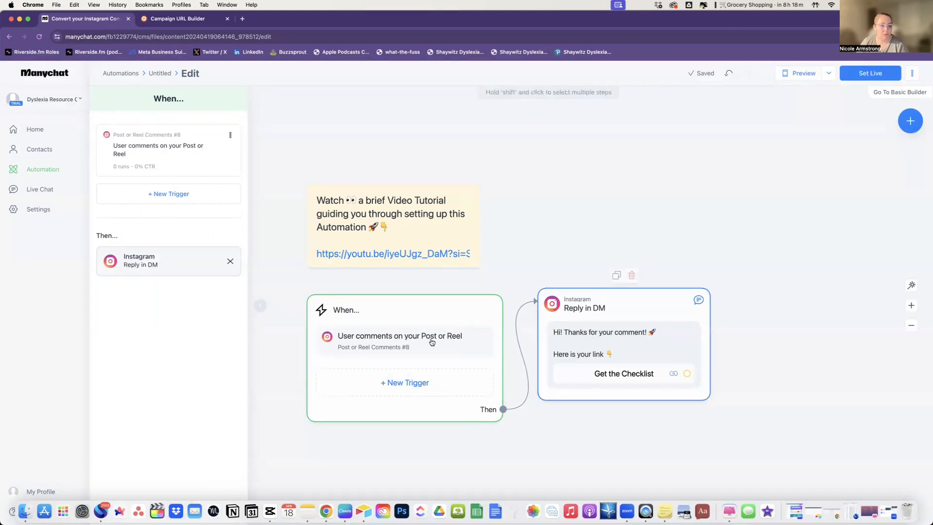
left_click(160, 151)
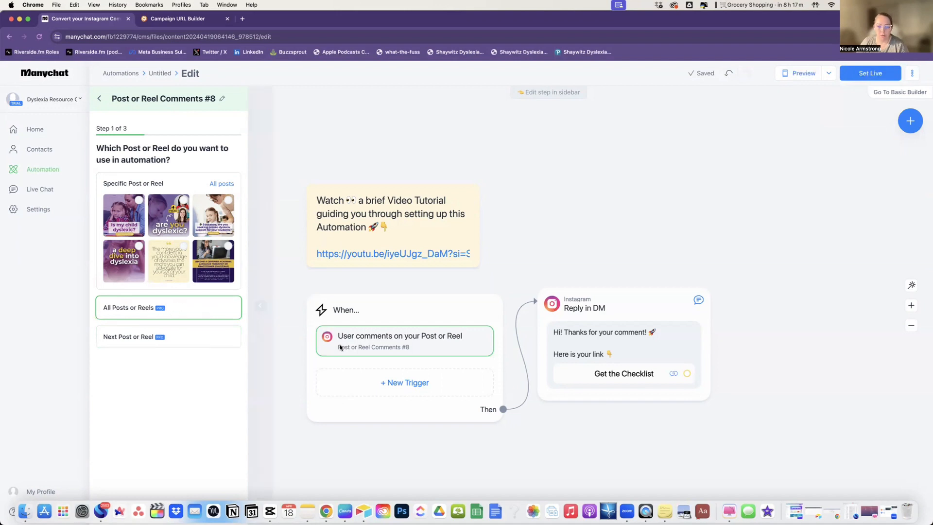
left_click(227, 482)
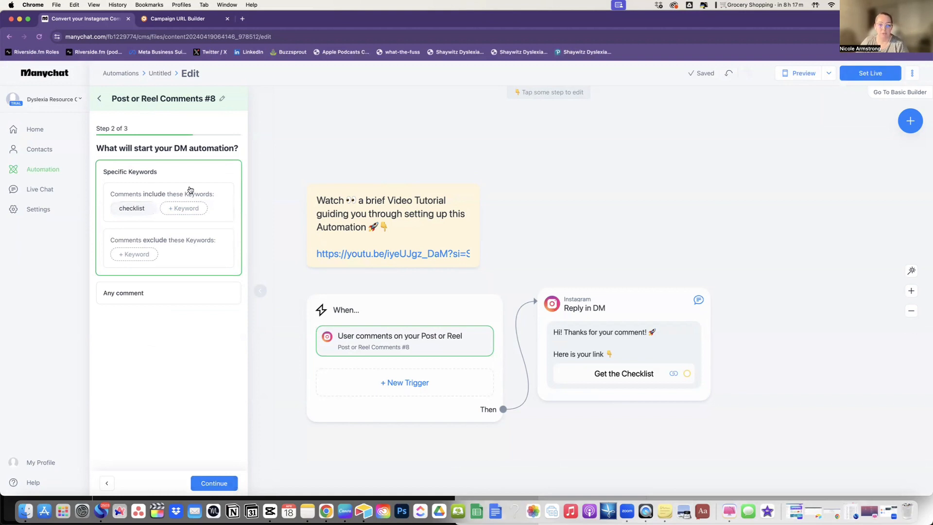
Step: Replace the included keyword "checklist" with "appointment" and add the variants "APPOINTMENT" and "Appointment"
left_click(138, 208)
double_click(144, 207)
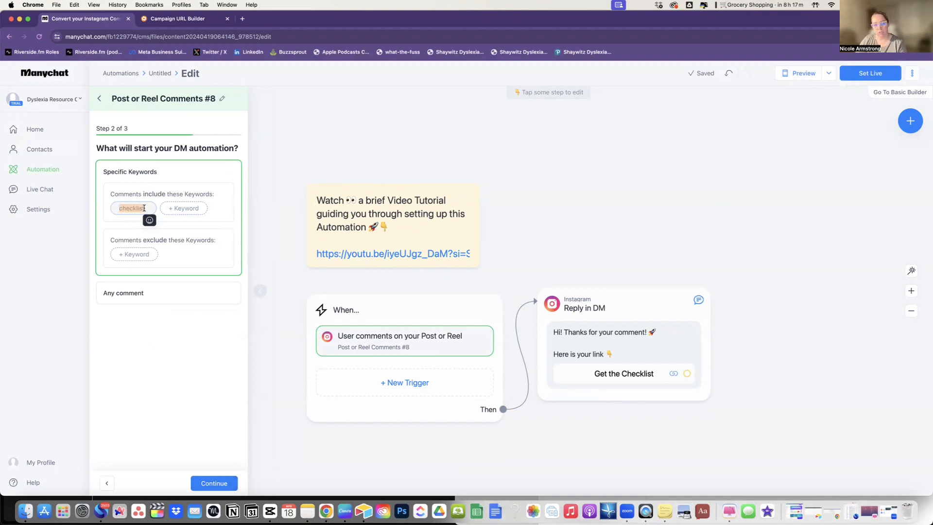
type("appointmentA")
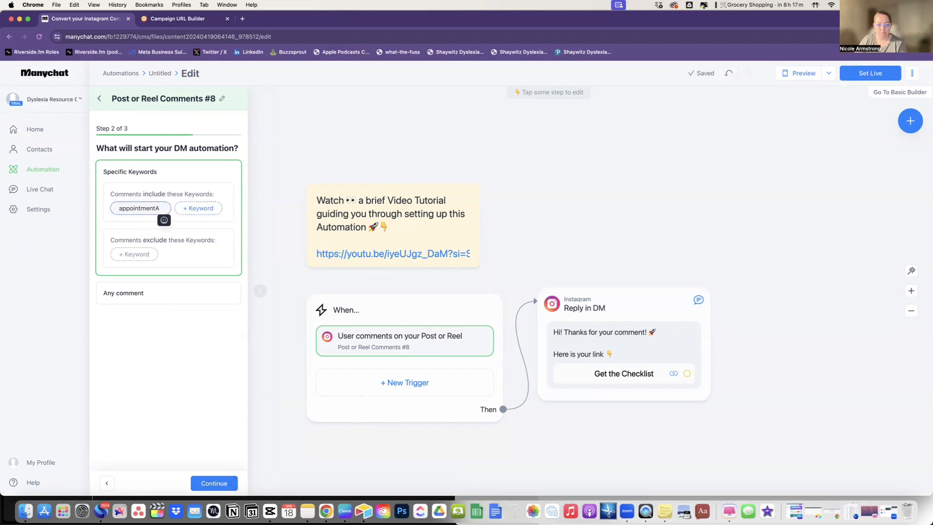
key("Return")
type("a")
key("BackSpace")
type("APPOINTMENT")
key("Return")
type("AP")
key("BackSpace")
type("ppointment")
key("Return")
Step: Add the included keywords "appt", "APPT" and "Appt" and continue to the public reply settings
type("appt")
key("Return")
type("APPT")
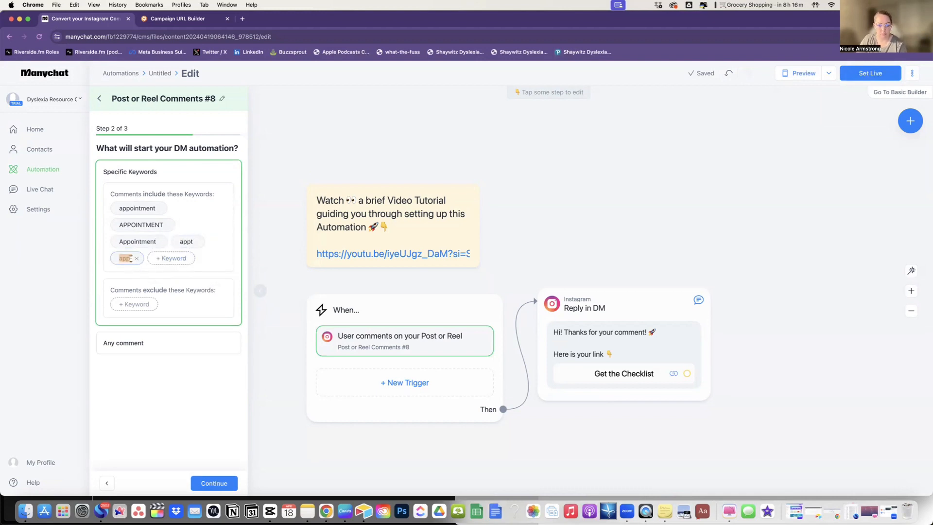
key("Return")
type("Appt")
key("Return")
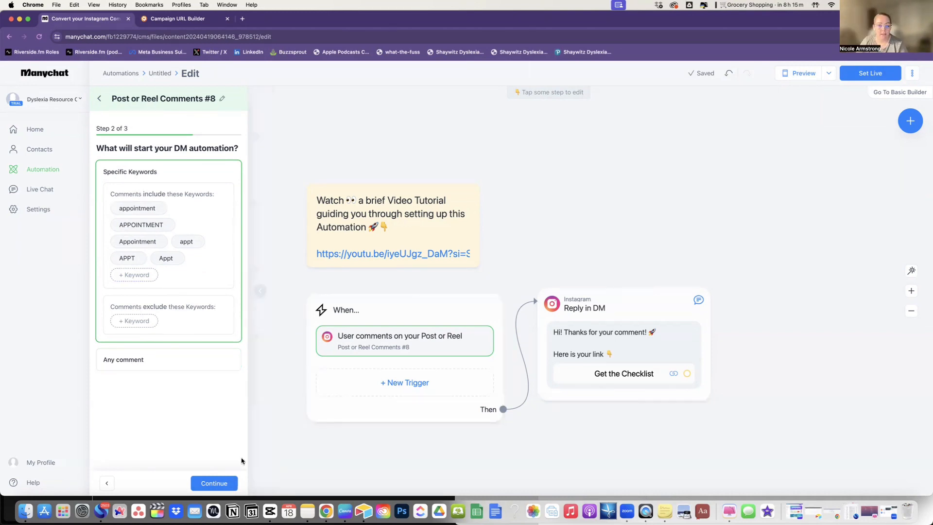
left_click(214, 484)
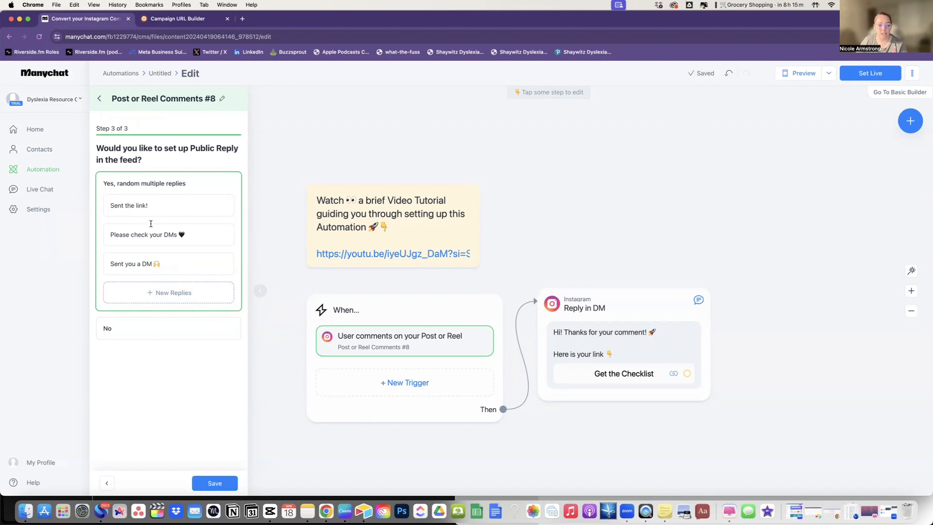
Step: Set up random multiple public replies "To you", "Dobe", "Hey" and "sent!", save the trigger and return to the When overview
left_click_drag(116, 204, 122, 226)
left_click(113, 235)
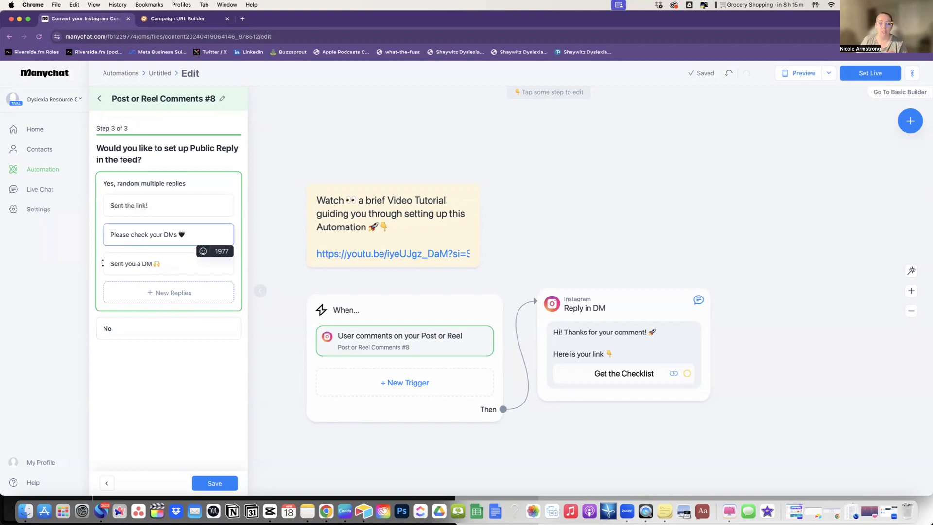
left_click(148, 254)
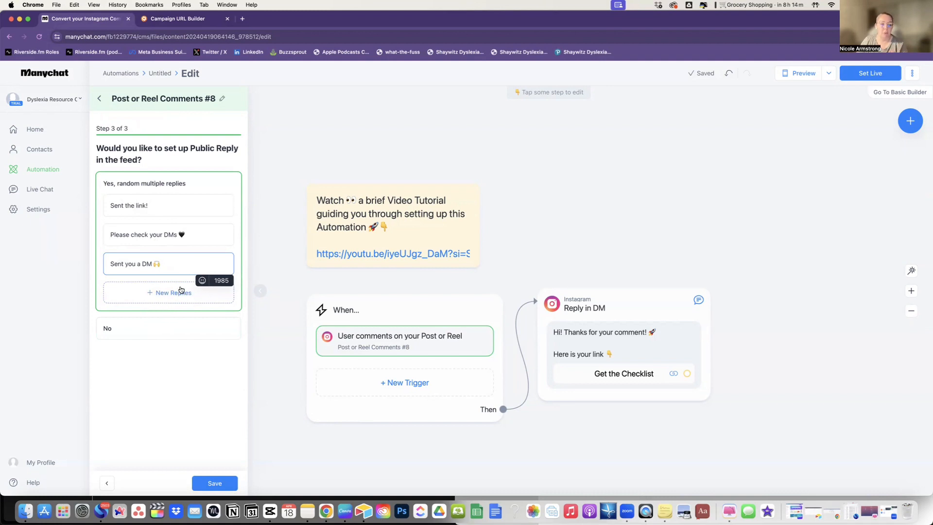
left_click(144, 334)
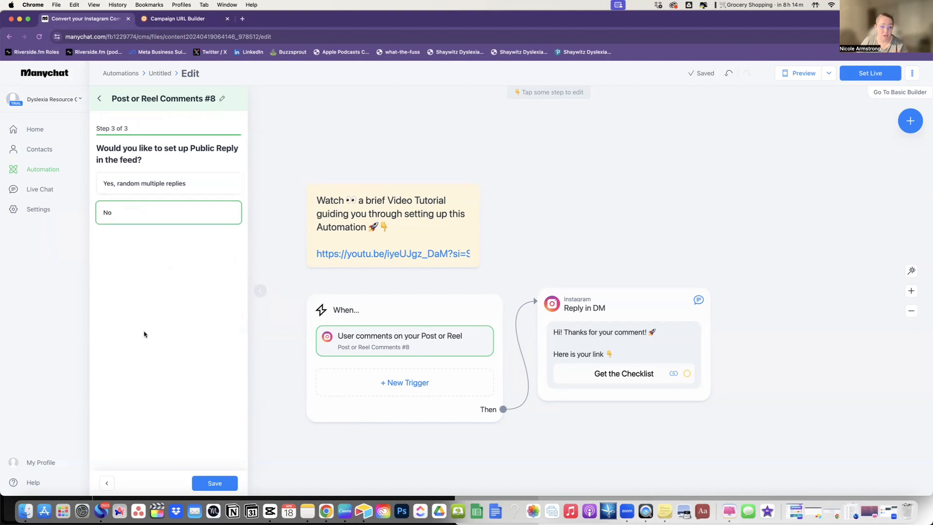
left_click(162, 188)
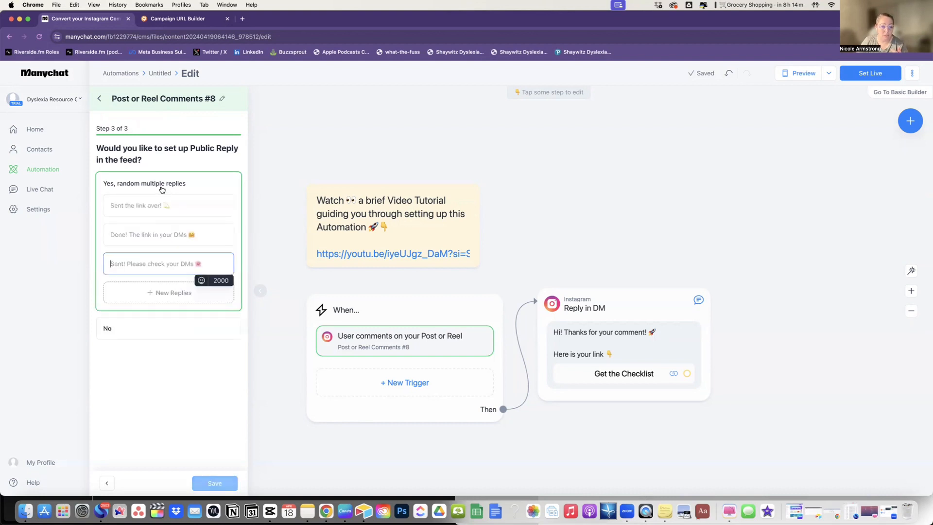
left_click(148, 328)
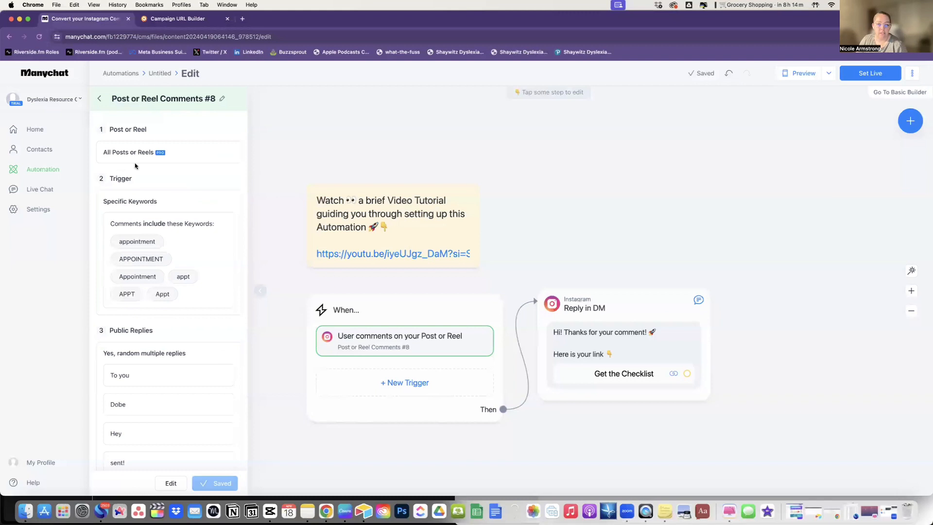
left_click(99, 99)
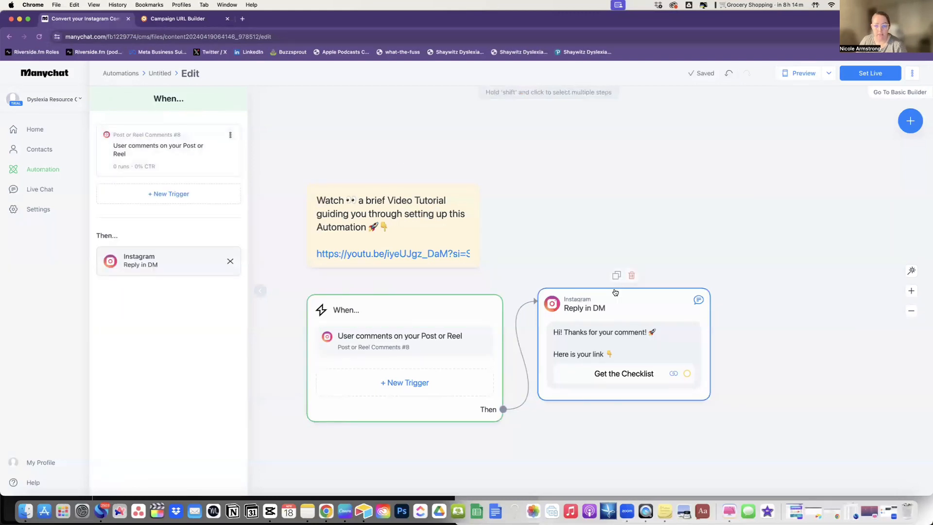
Step: Extend the link line of the Reply in DM message with "to book an appointment"
left_click(606, 302)
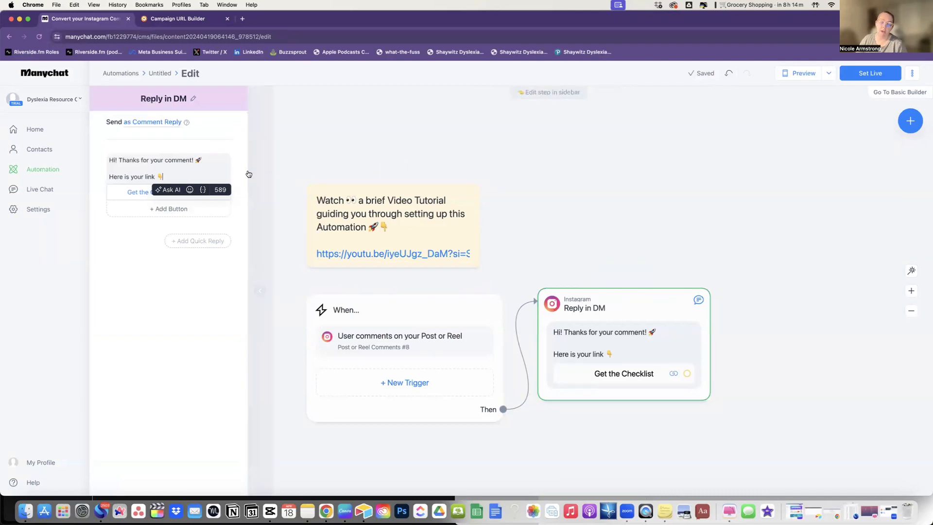
left_click(156, 160)
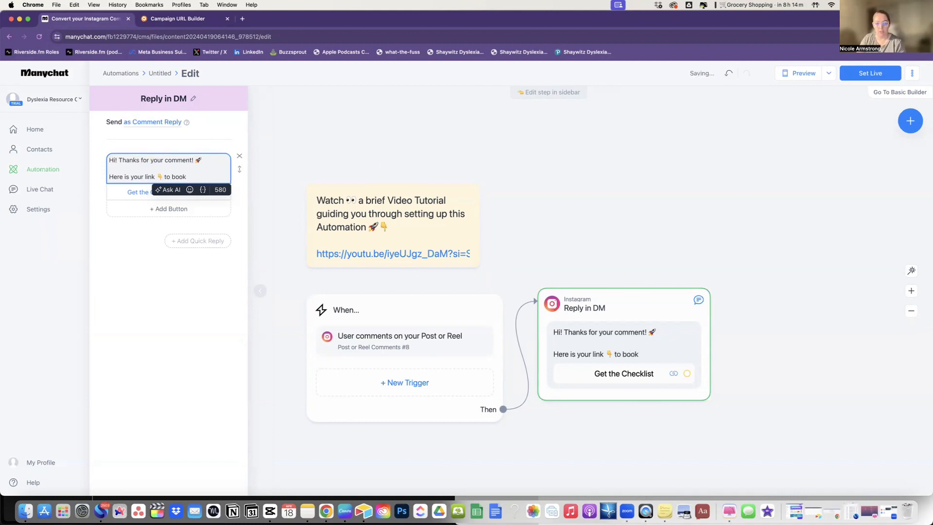
type("ment")
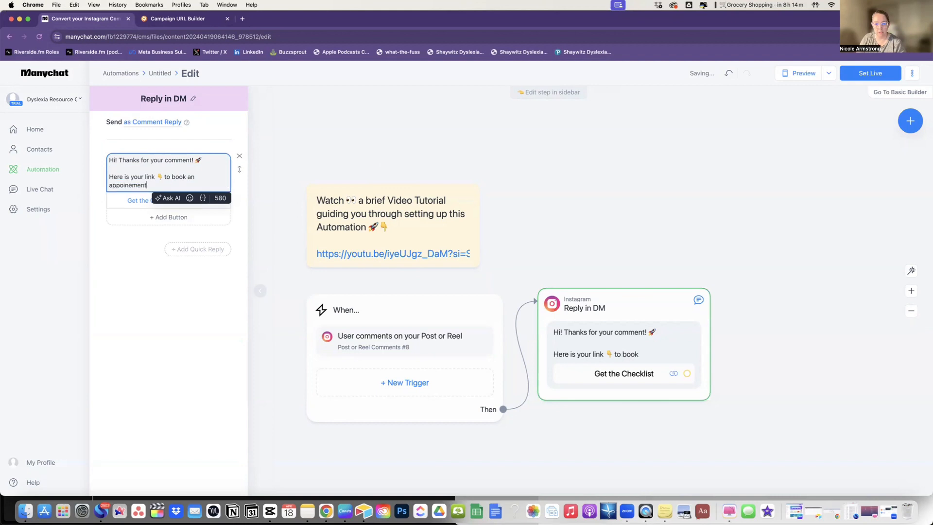
type("ment")
Step: Change the title of the DM reply's Get the Checklist button to "BOOK APPT"
left_click(145, 204)
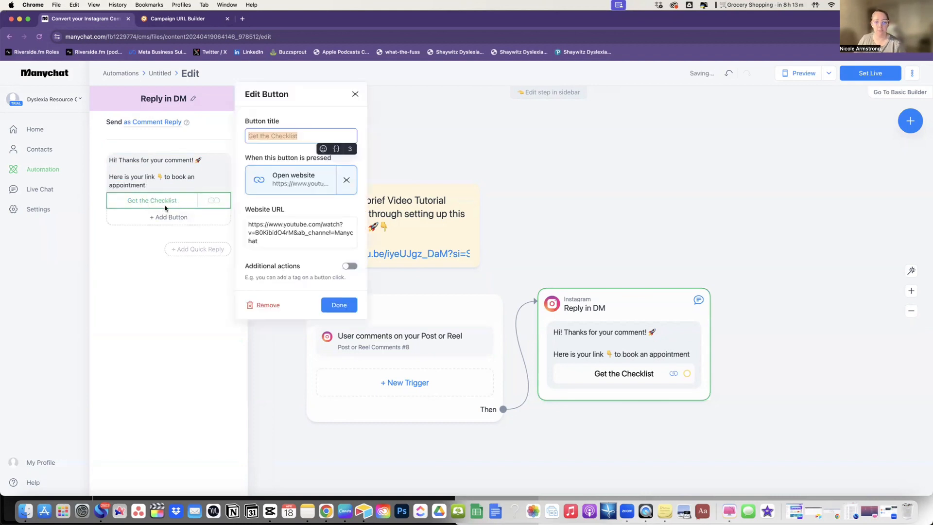
left_click(307, 135)
left_click_drag(307, 135, 242, 137)
type("BOOK APPT")
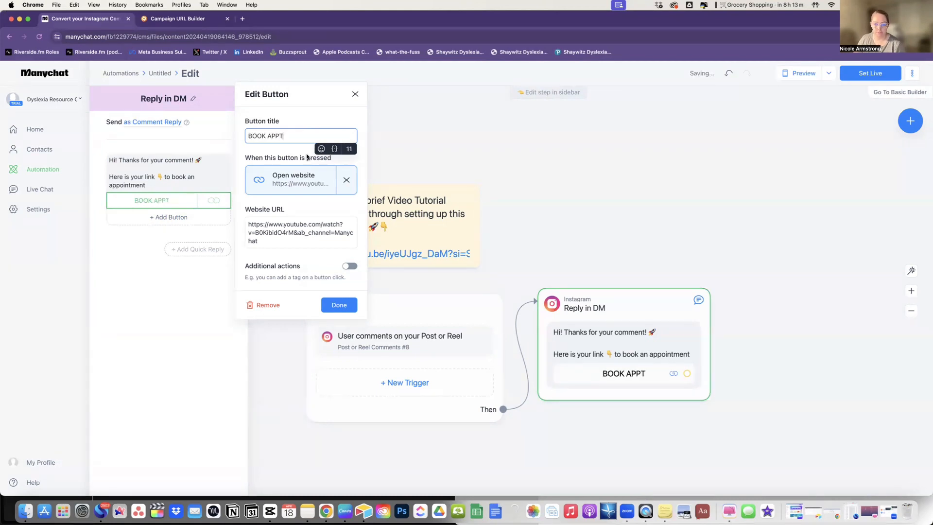
left_click(289, 236)
left_click_drag(288, 236, 229, 214)
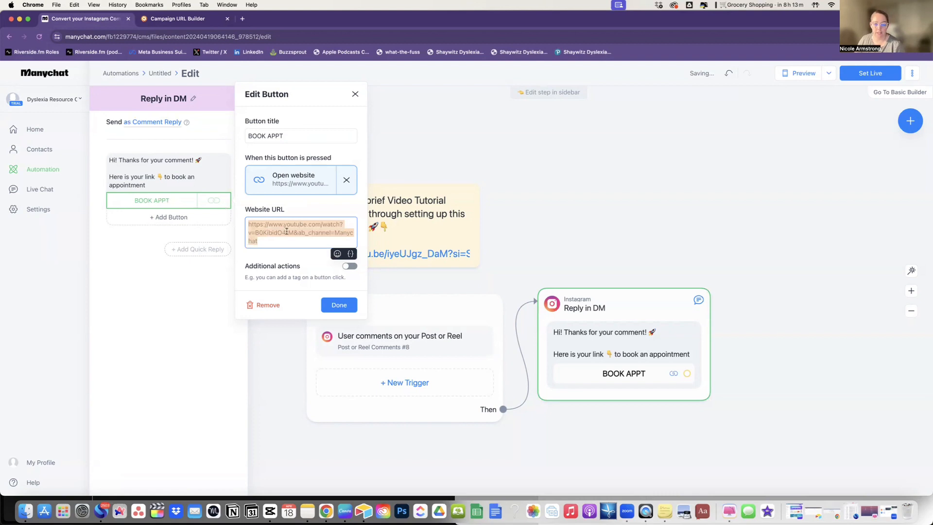
key("BackSpace")
type("https://www")
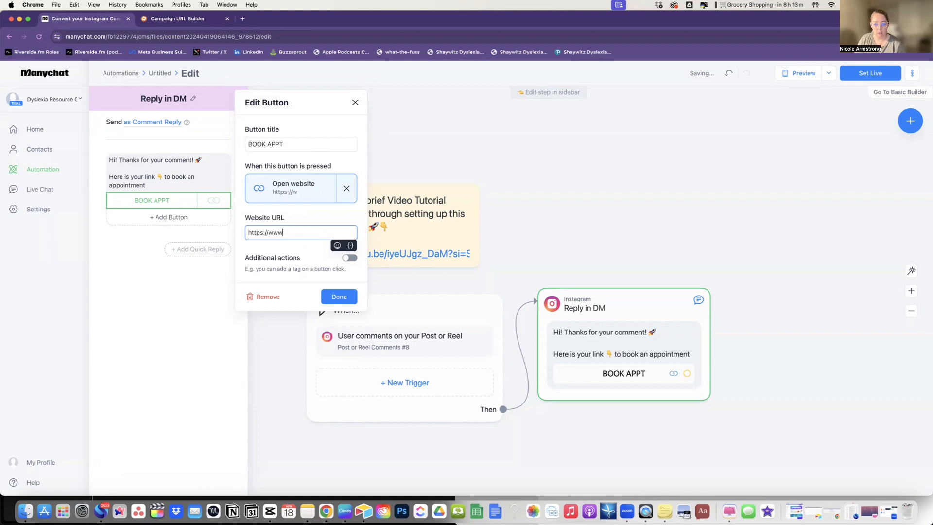
type(".createwithcoley.com")
key("Tab")
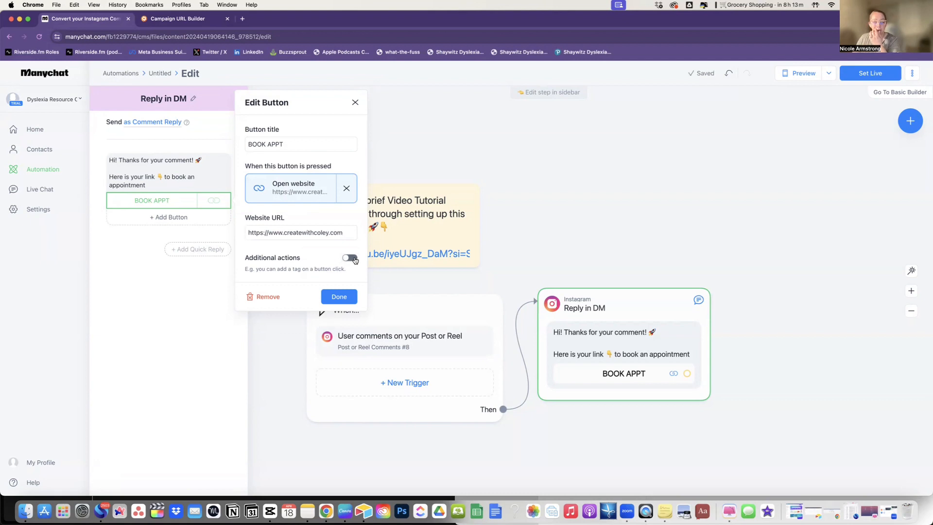
Step: Enable additional actions for the BOOK APPT button and add an Add Tag action with the tag "appt"
left_click(355, 259)
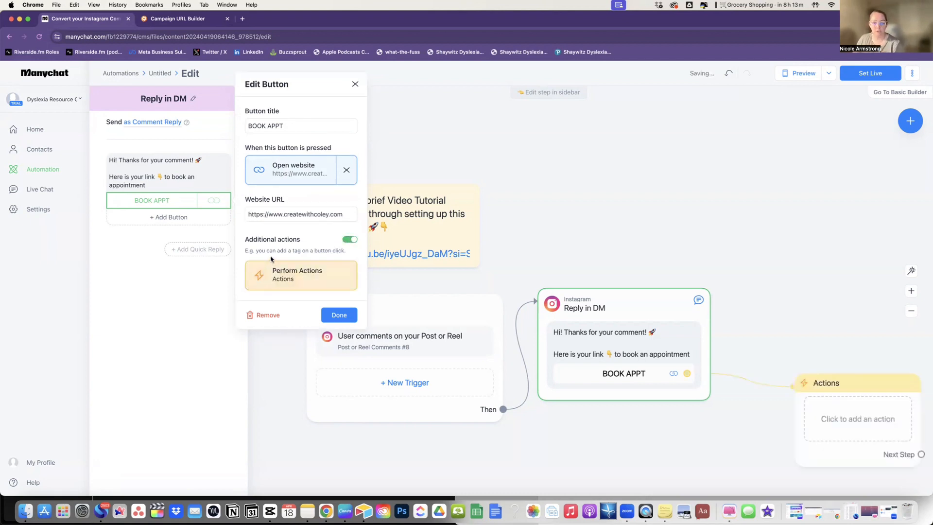
left_click(292, 281)
left_click(180, 143)
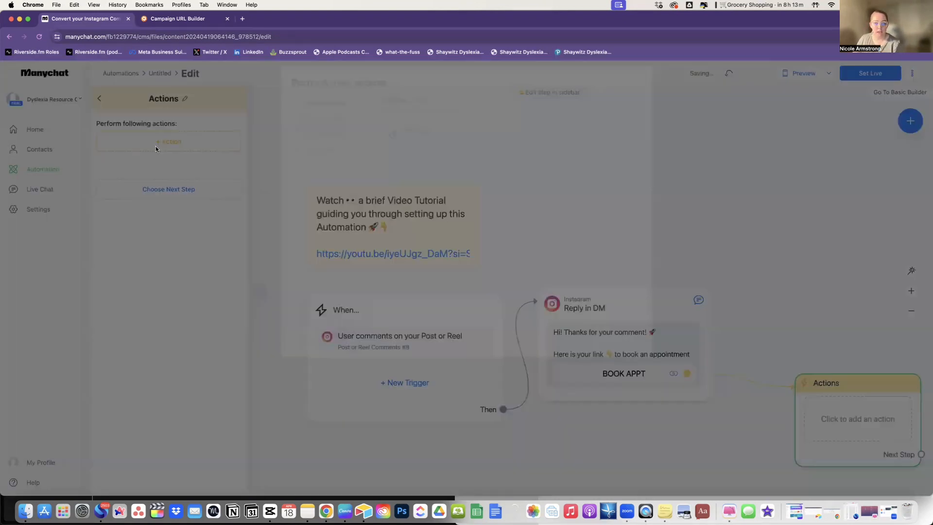
left_click(437, 141)
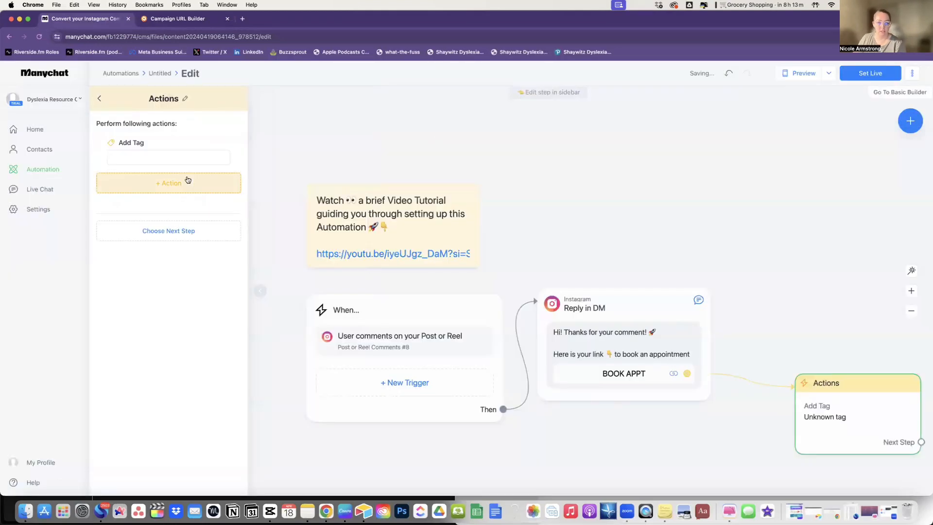
left_click(161, 158)
type("appo")
key("BackSpace")
left_click(150, 175)
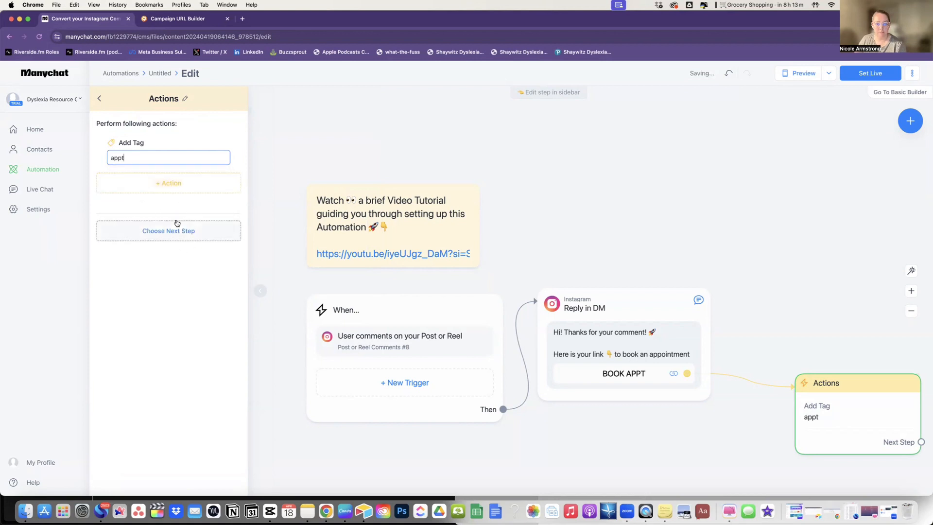
left_click(806, 335)
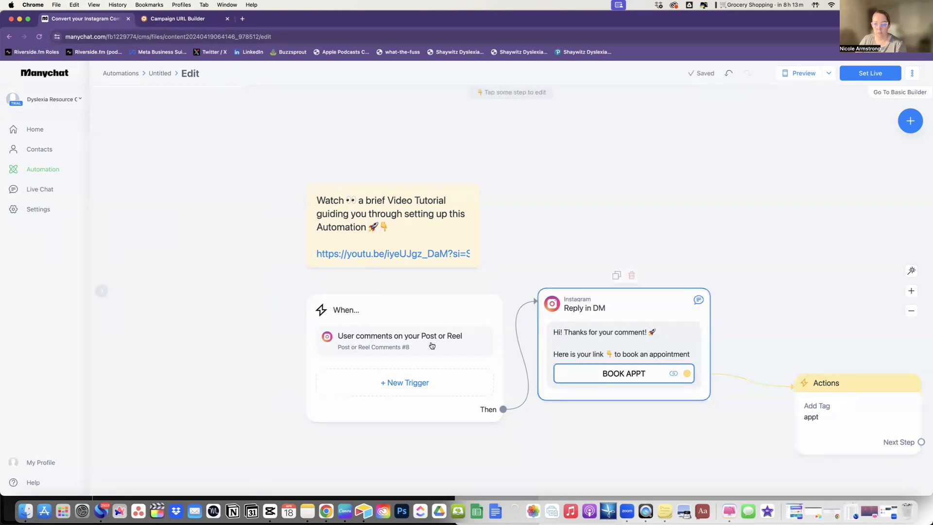
Step: Check the When, Reply in DM and Actions steps and set the automation live
left_click(407, 311)
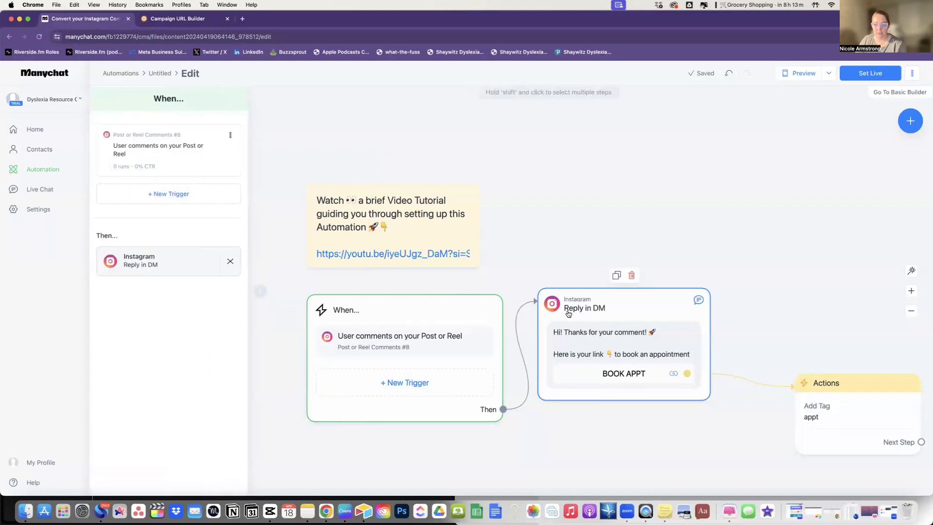
left_click(679, 348)
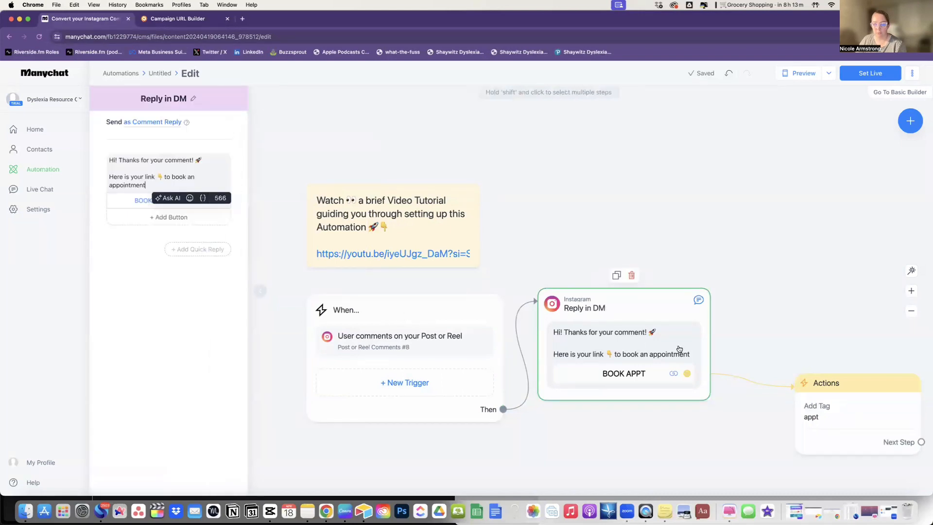
left_click(844, 400)
left_click(670, 234)
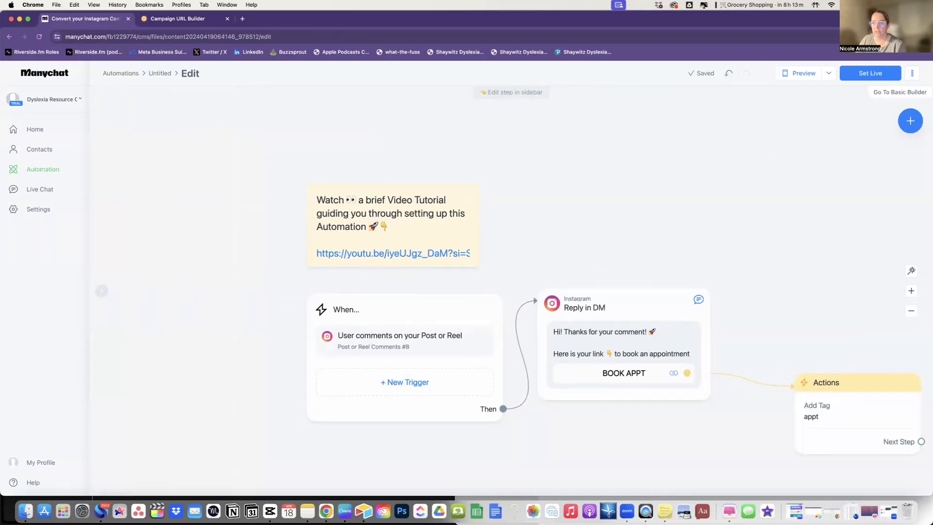
left_click(874, 73)
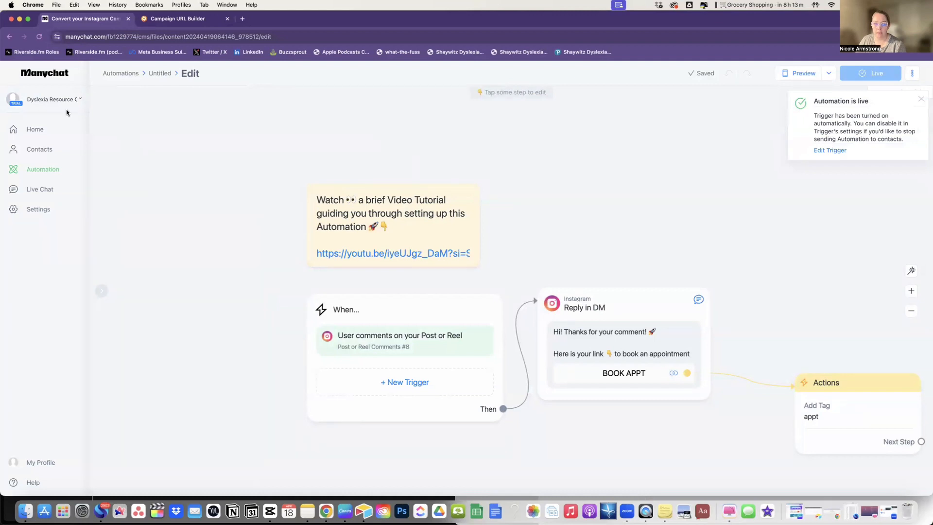
Step: Rename the Convert your Instagram Comments into Sales automation as "Appts" and return to the automations list
left_click(29, 172)
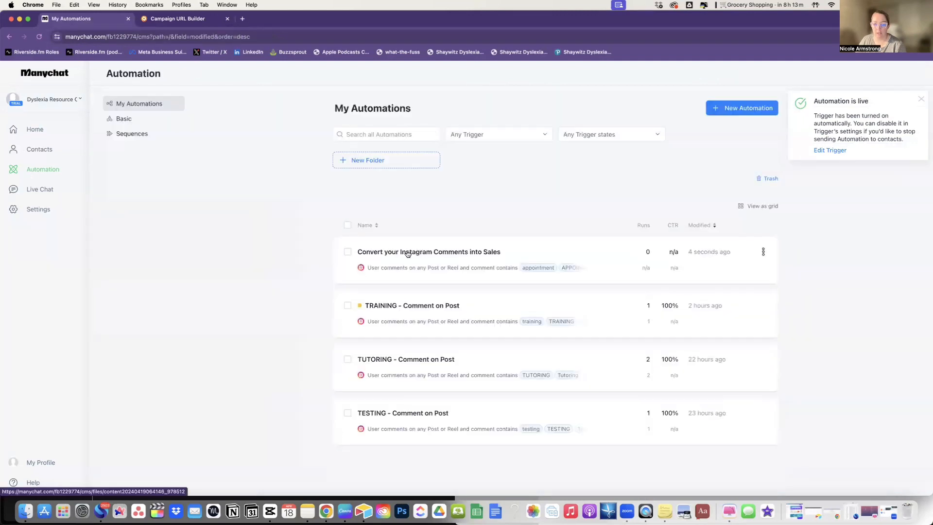
left_click(464, 252)
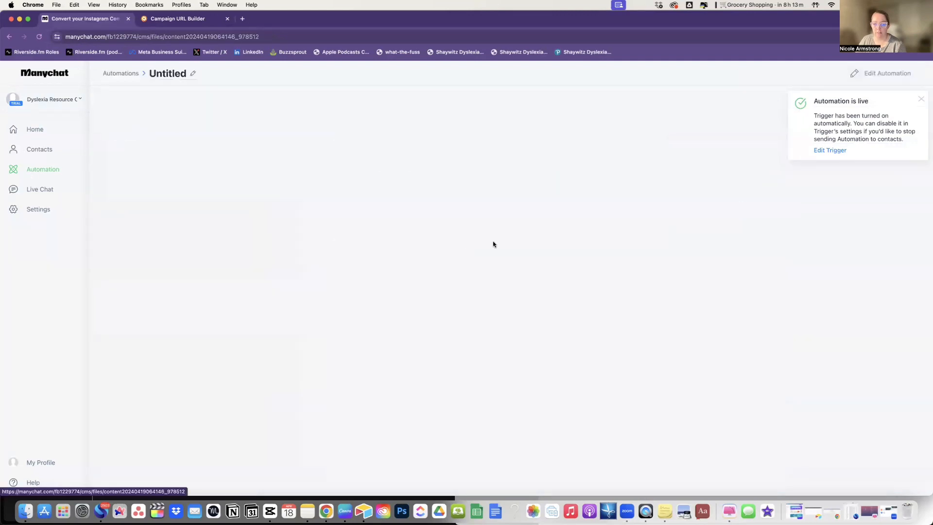
left_click(202, 68)
type("Appo")
key("BackSpace")
type("ts")
key("Return")
left_click(120, 72)
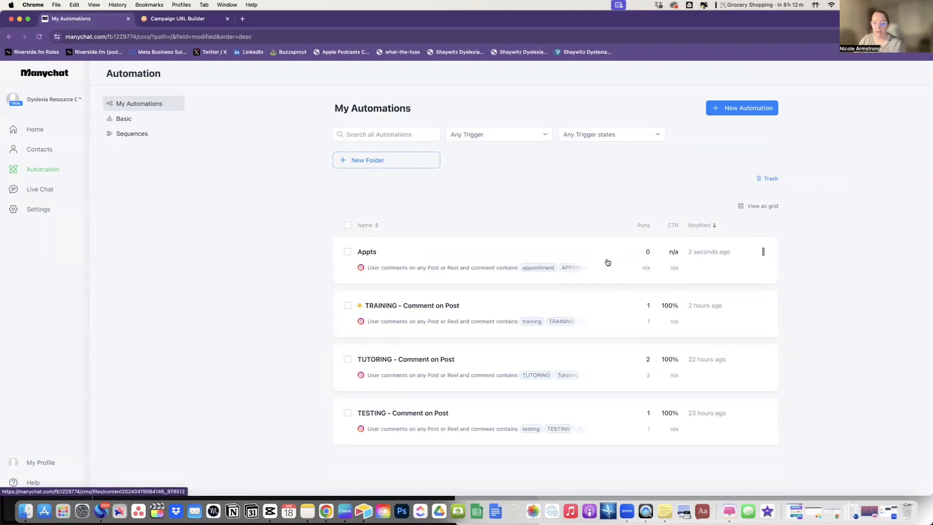
mouse_move(596, 273)
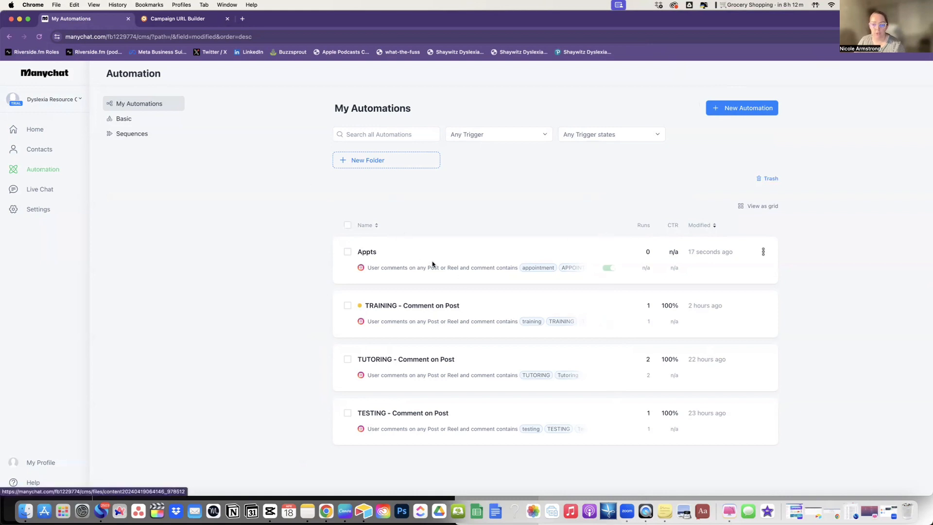
left_click(766, 251)
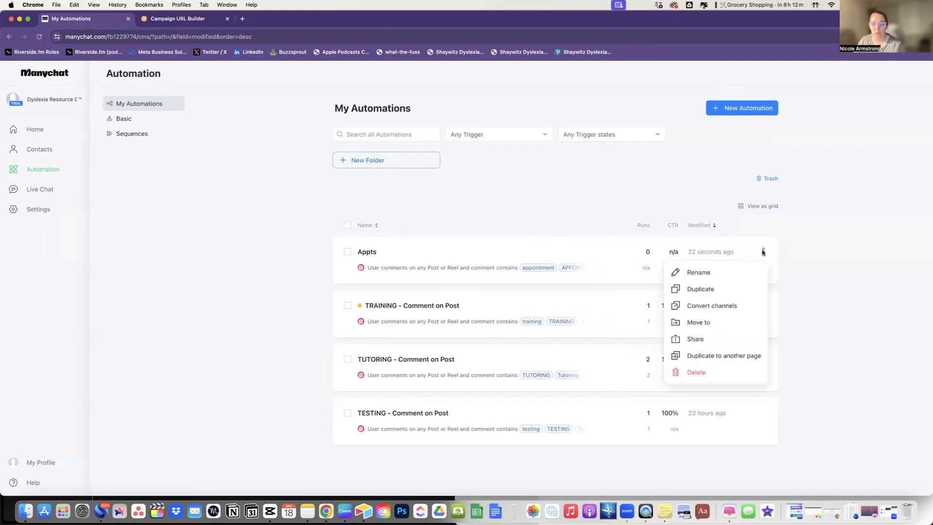
left_click(859, 284)
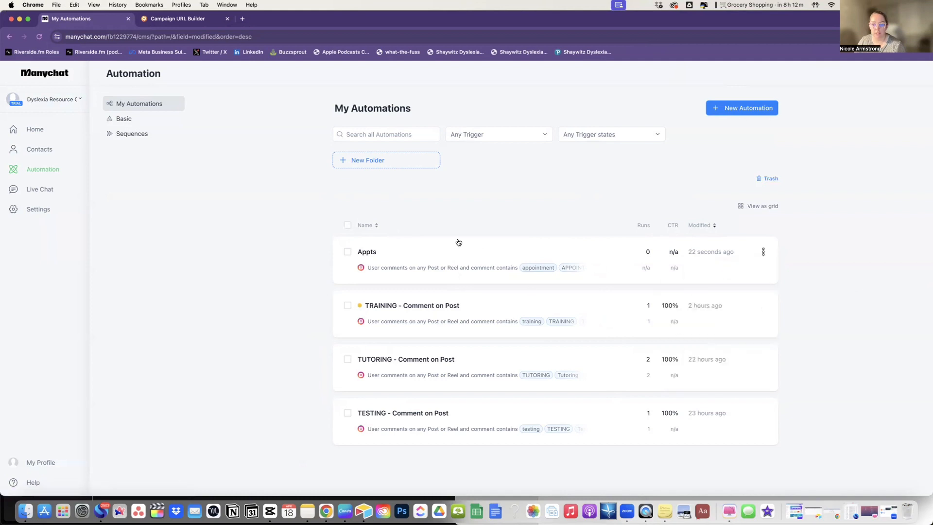
Step: Review the published Appts automation's comment trigger, DM reply and tag action, and return to the automations list
left_click(438, 257)
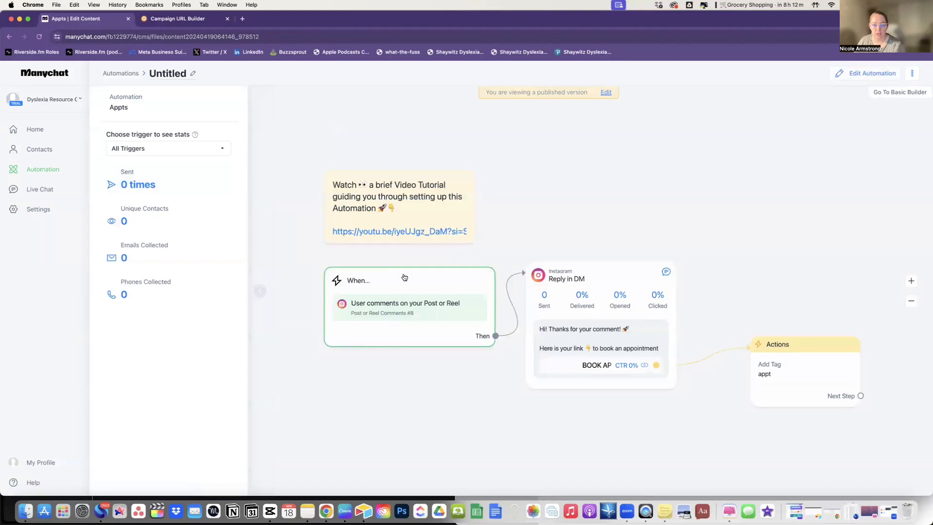
left_click(404, 277)
left_click(158, 146)
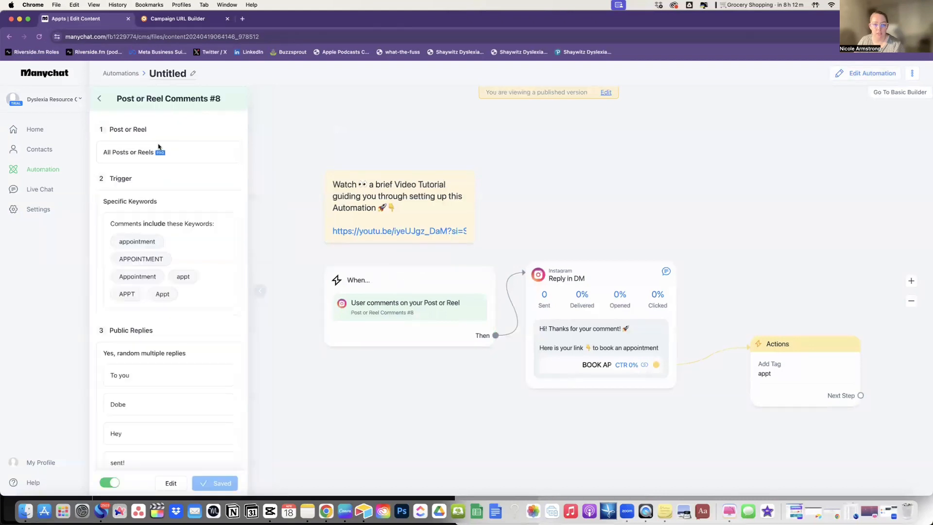
scroll(153, 311, "down", 1)
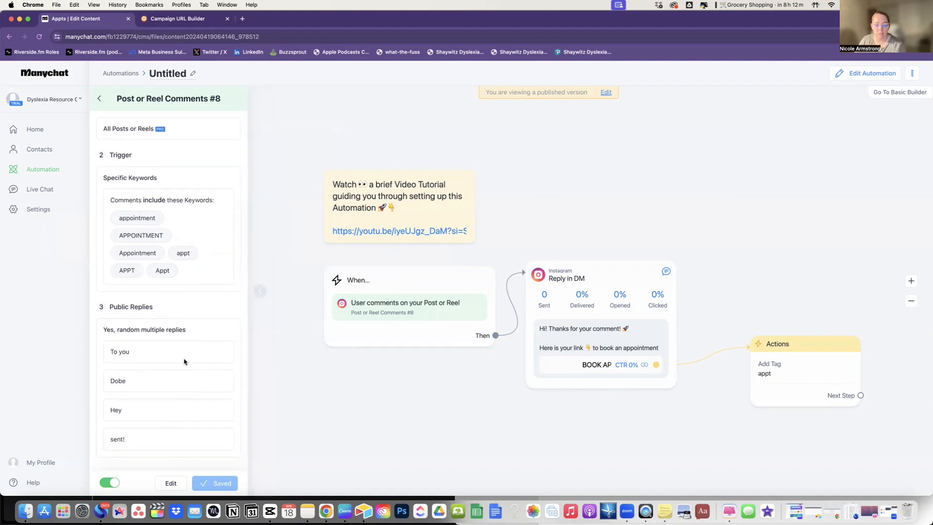
left_click(575, 332)
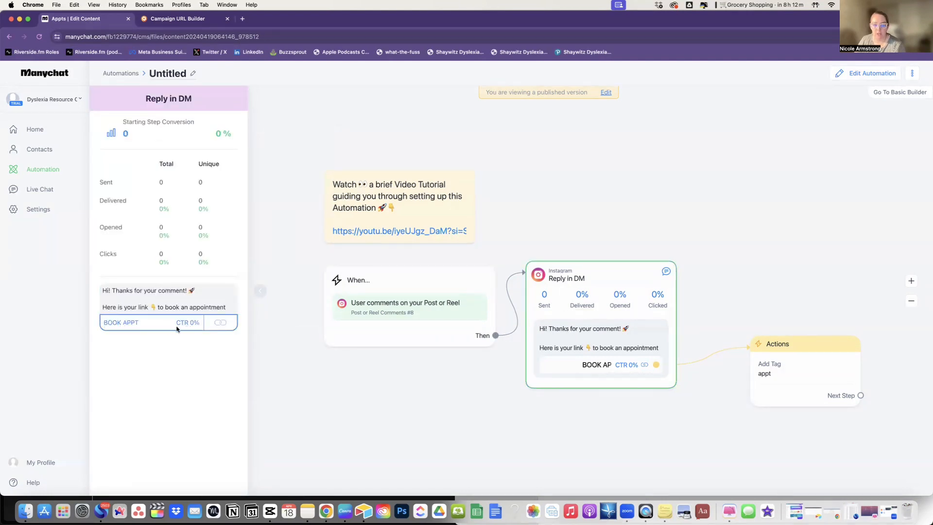
left_click(810, 360)
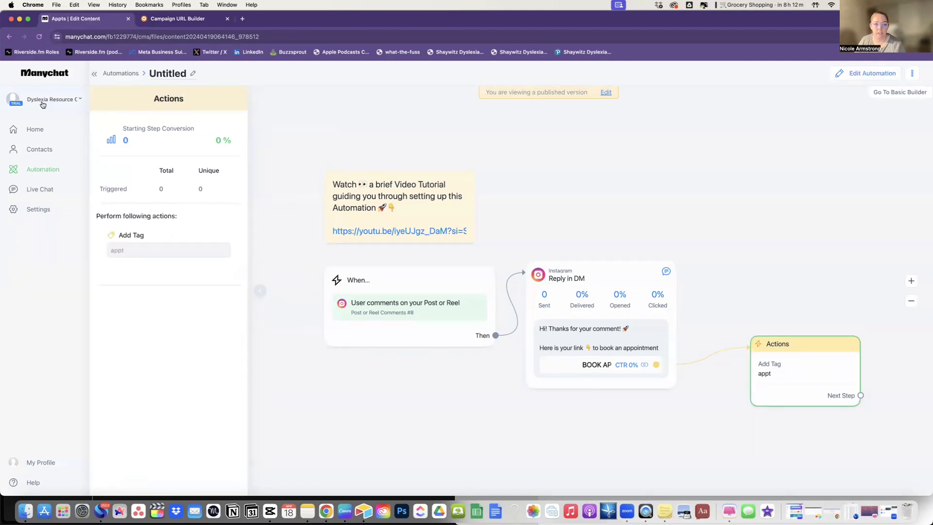
left_click(45, 171)
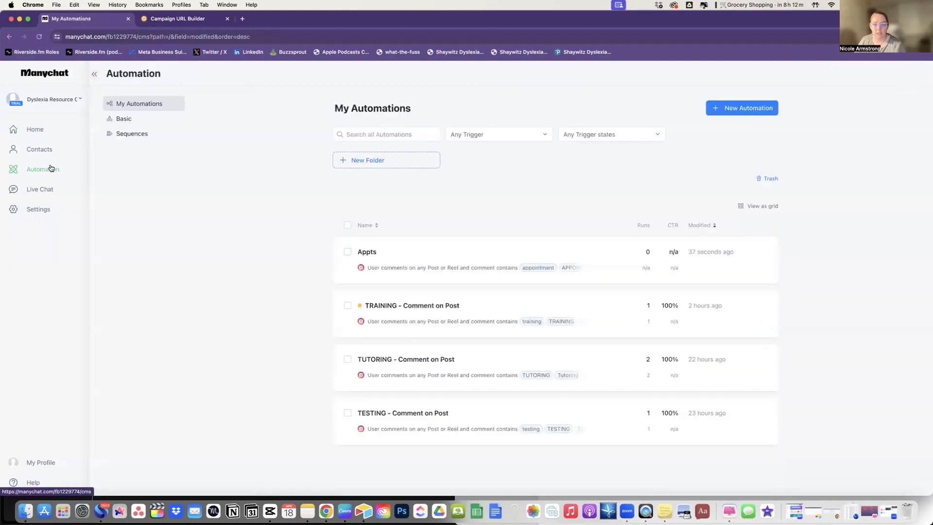